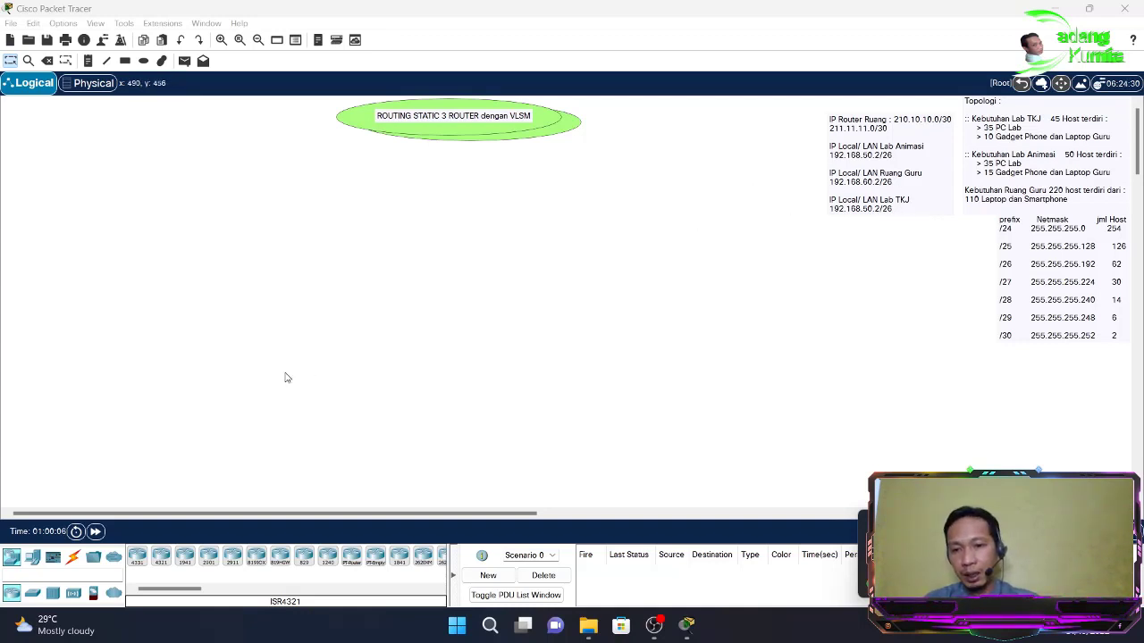
# Place a 2911 router below the title and two 1941 routers lower down, one on each side of it.
pyautogui.click(231, 558)
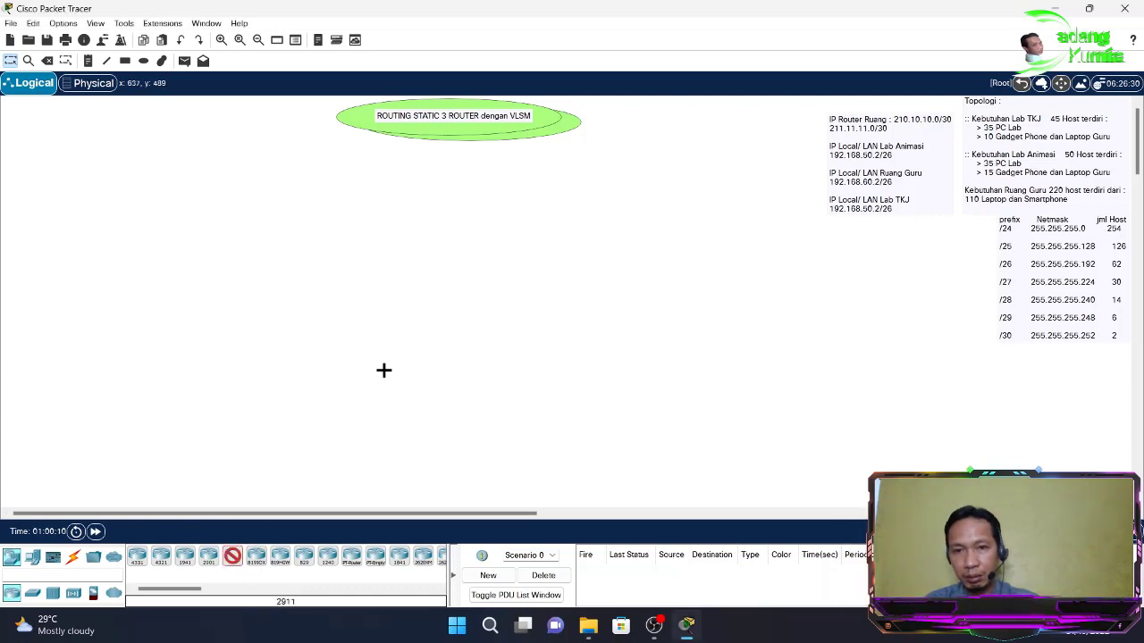
pyautogui.click(455, 212)
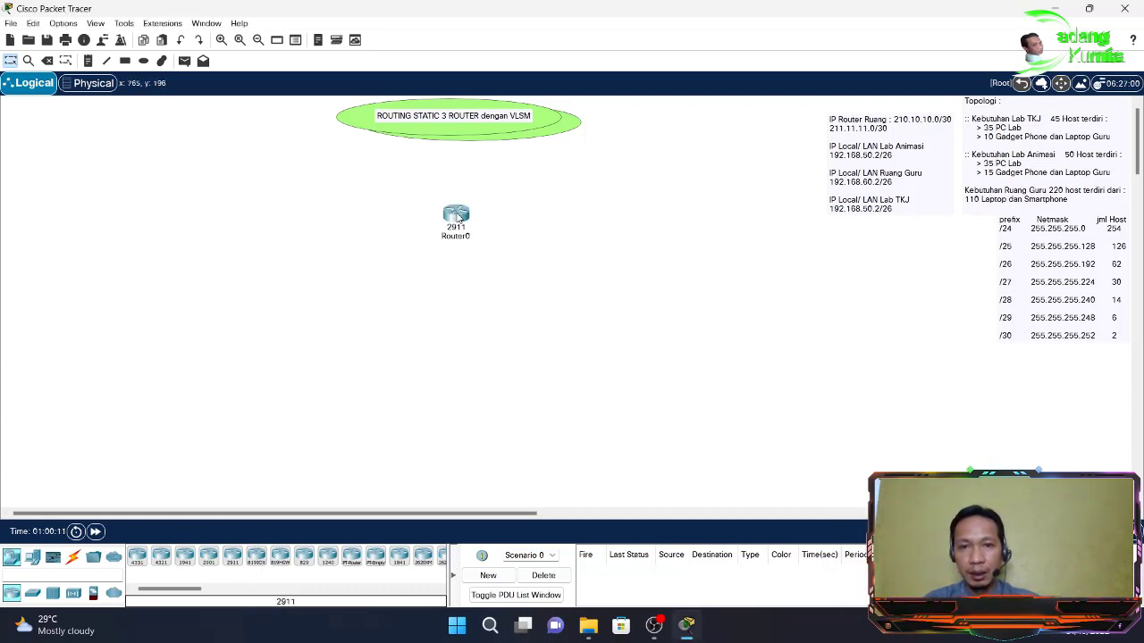
pyautogui.click(185, 562)
pyautogui.click(273, 293)
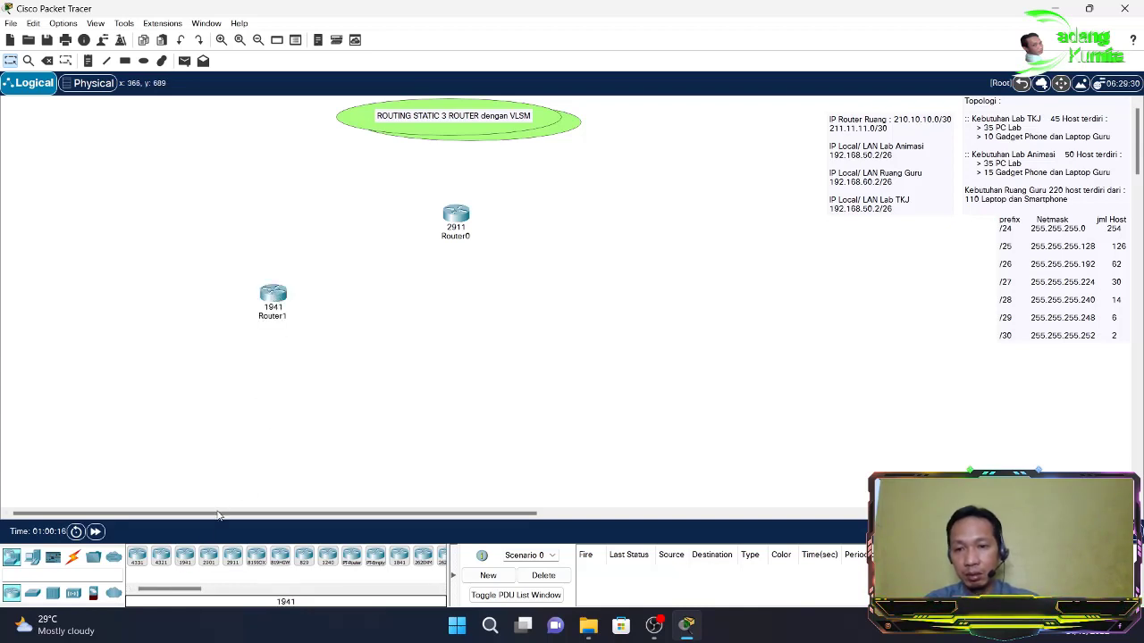
pyautogui.click(190, 559)
pyautogui.click(616, 255)
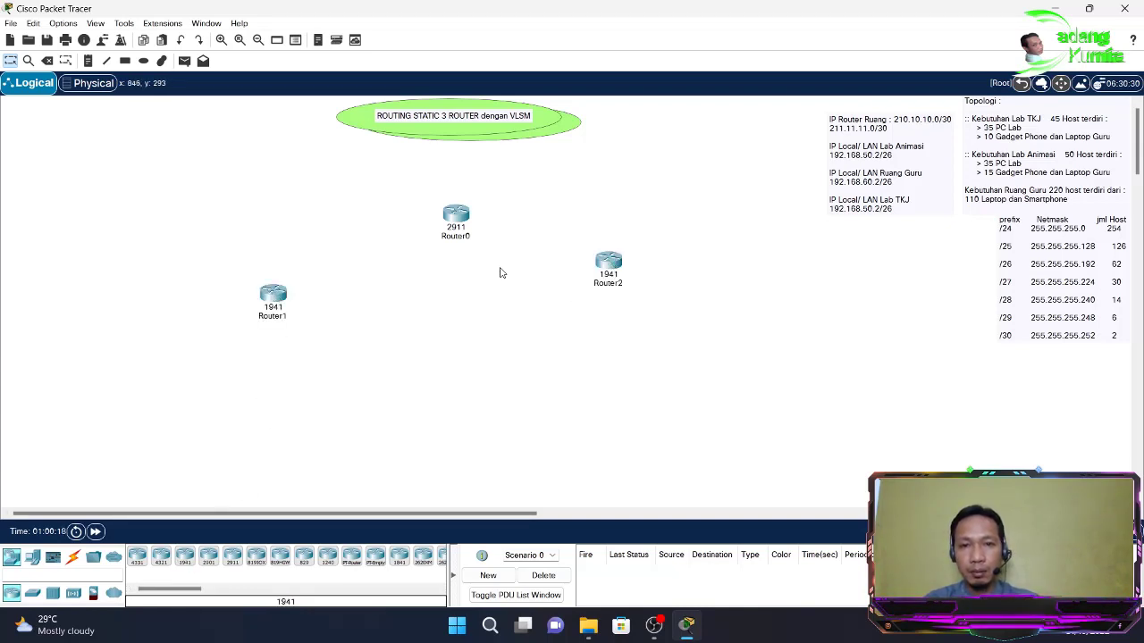
# Check the available interfaces in the configuration of Router0, Router1 and Router2.
pyautogui.click(457, 217)
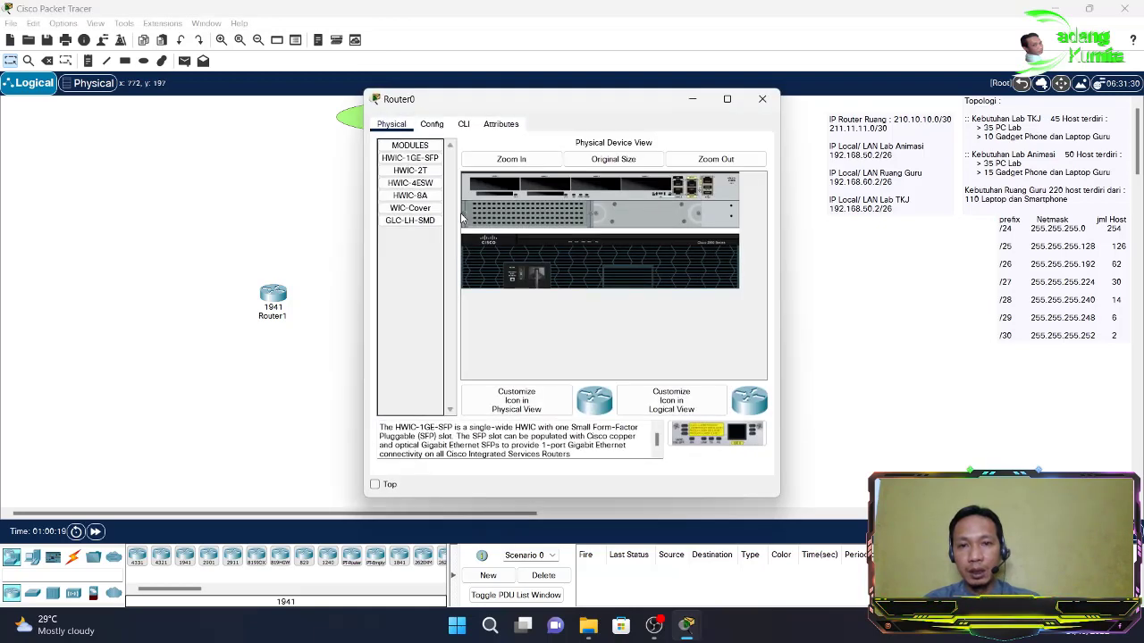
pyautogui.click(432, 125)
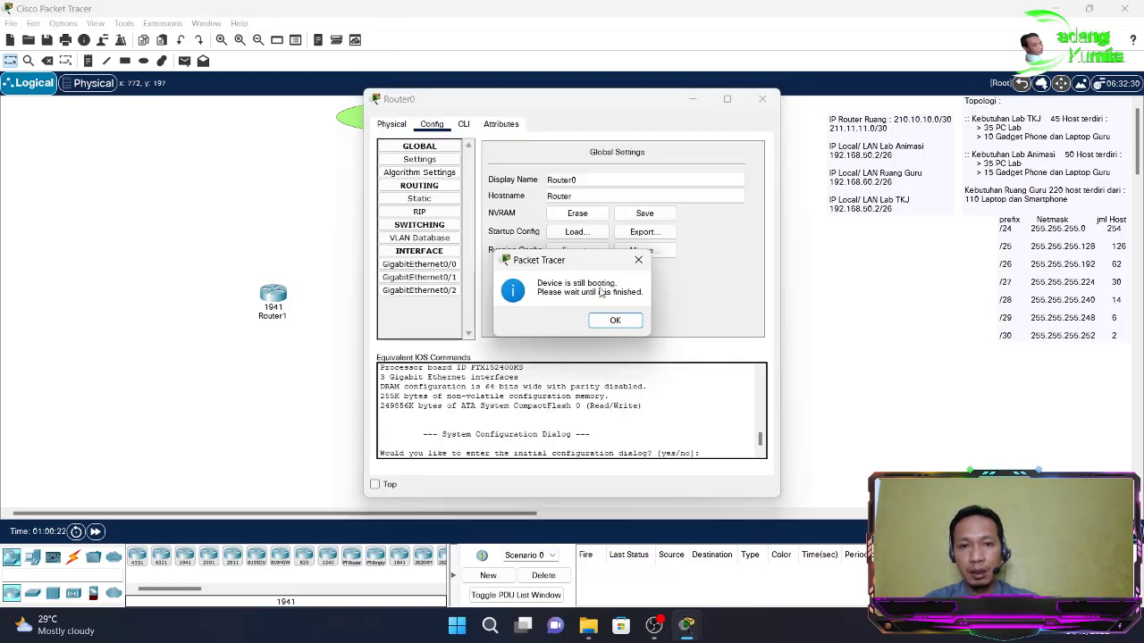
pyautogui.click(639, 261)
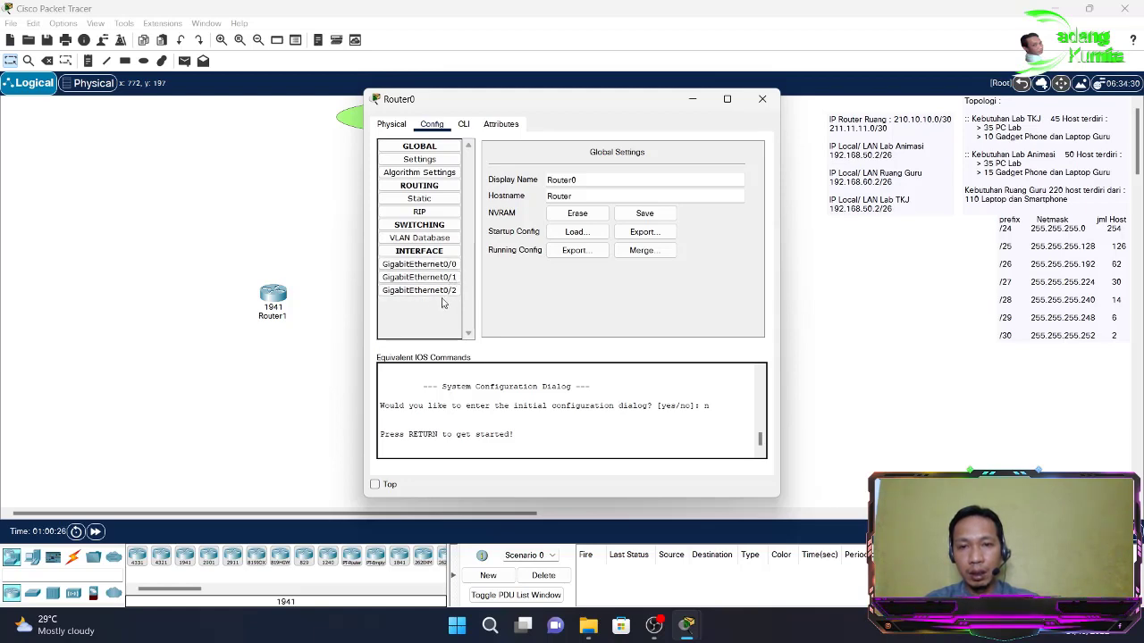
pyautogui.click(762, 99)
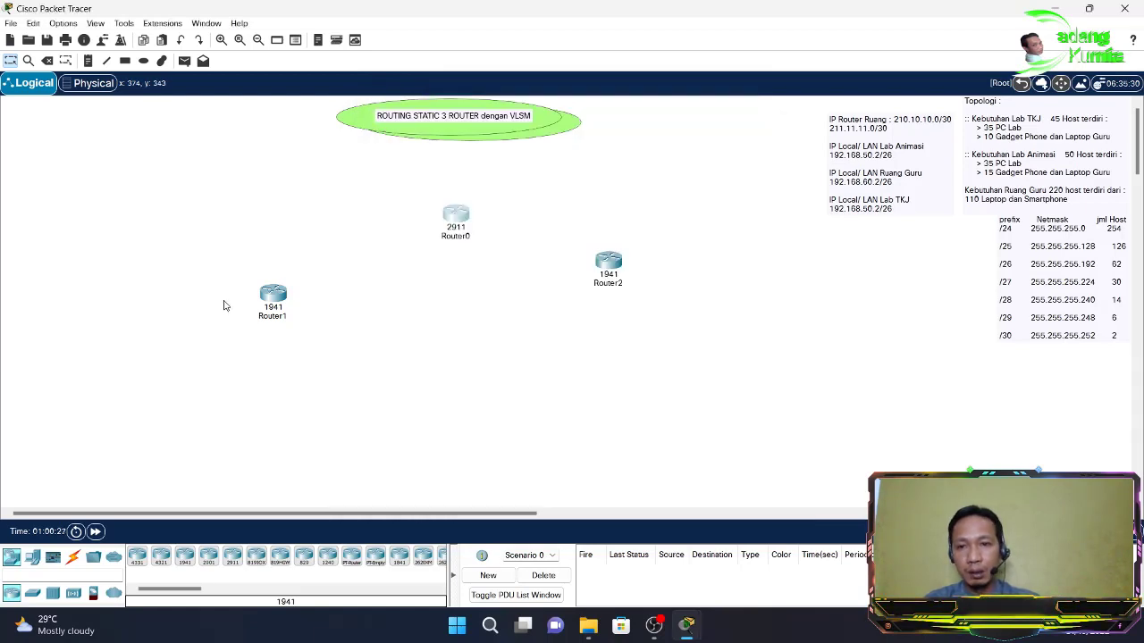
pyautogui.doubleClick(271, 294)
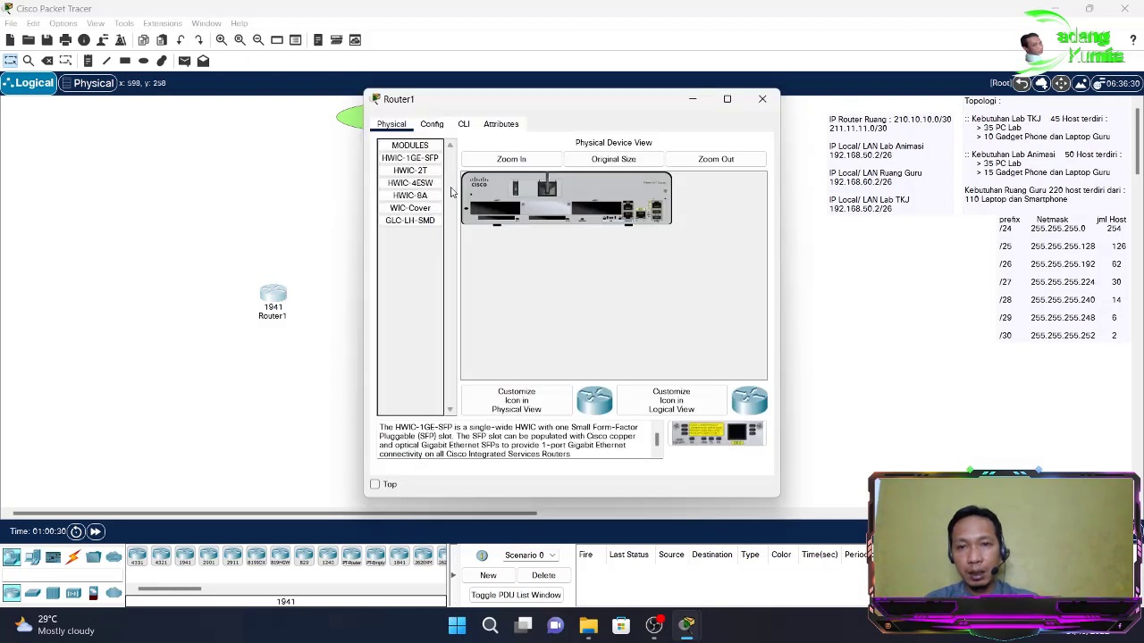
pyautogui.click(441, 127)
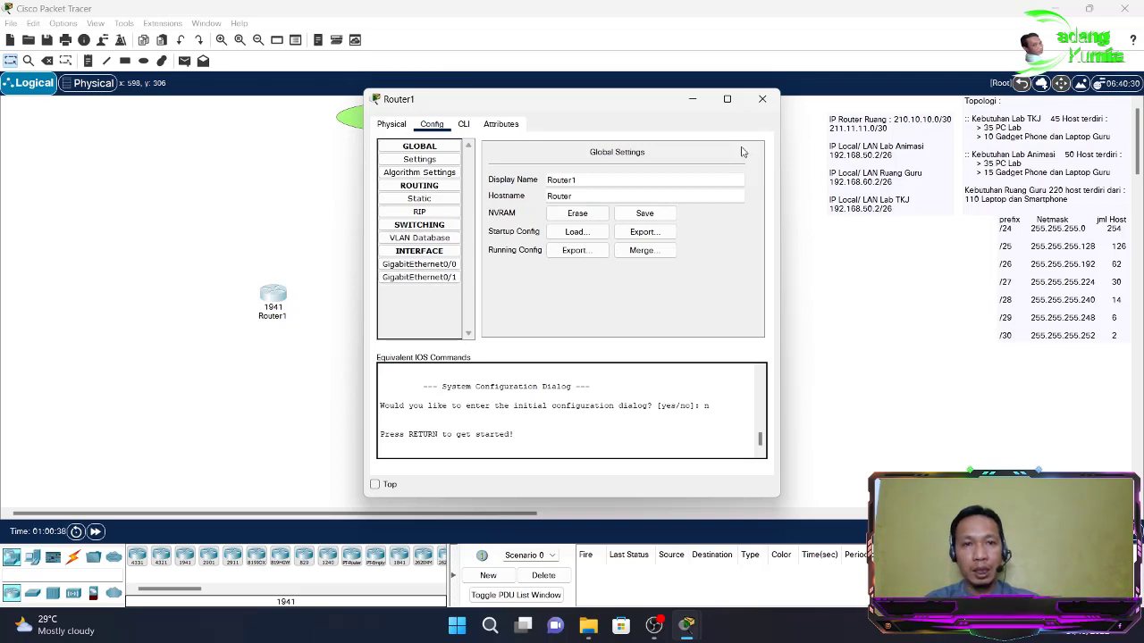
pyautogui.click(762, 98)
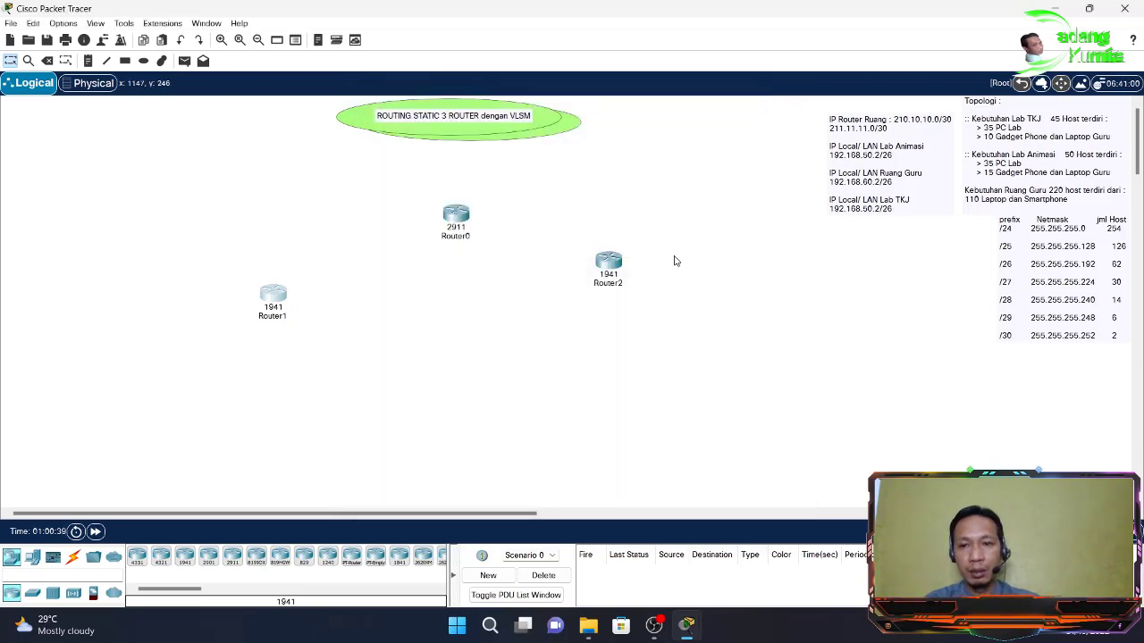
pyautogui.click(612, 260)
pyautogui.click(433, 125)
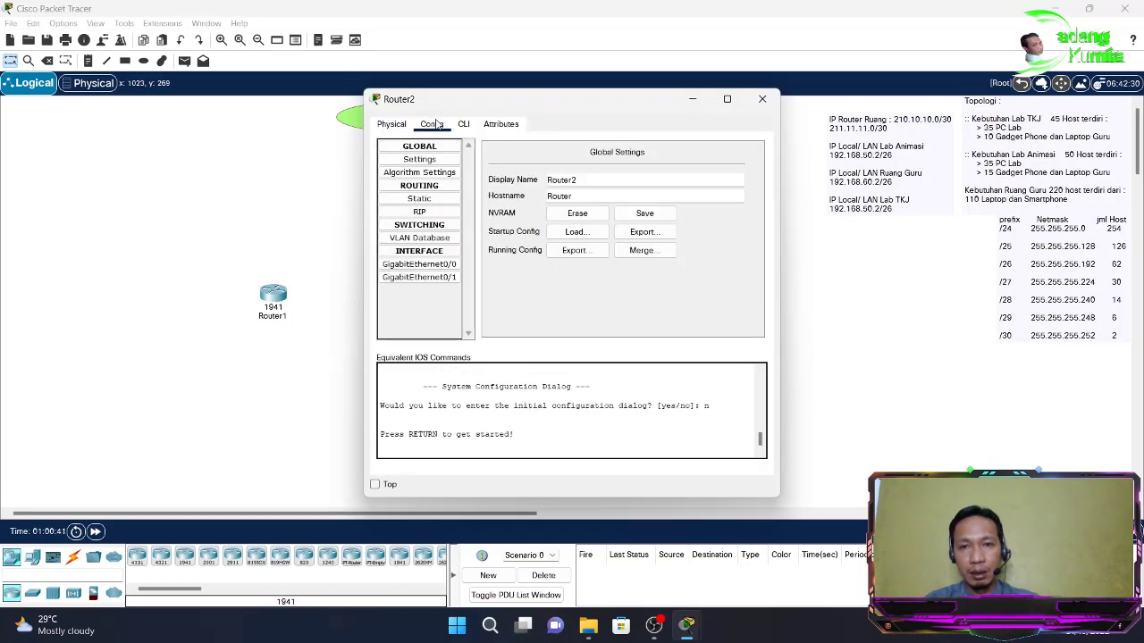
pyautogui.click(763, 99)
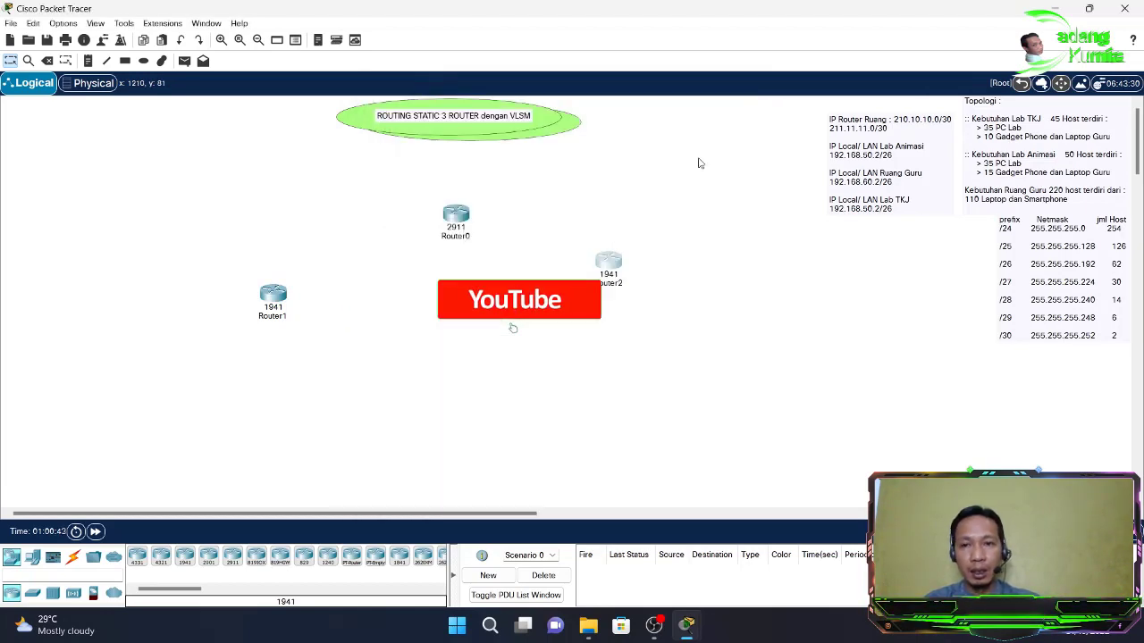
# Move the three routers upward into a compact triangle with Router0 at the apex and Router1 and Router2 roughly level.
pyautogui.moveTo(451, 219); pyautogui.dragTo(439, 183)
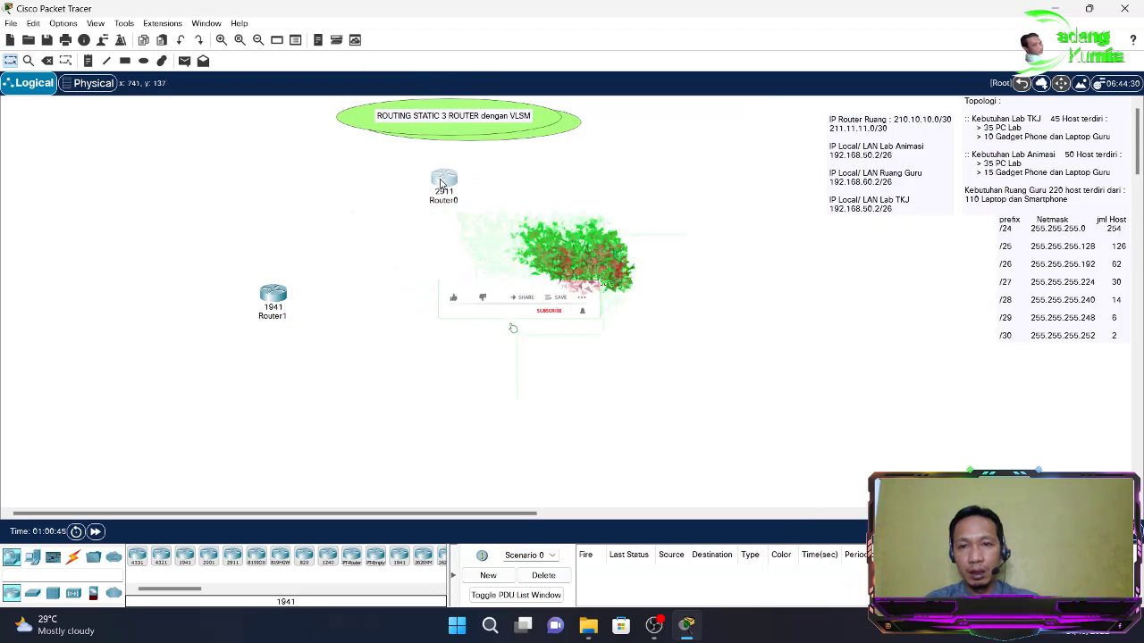
pyautogui.moveTo(274, 295); pyautogui.dragTo(288, 250)
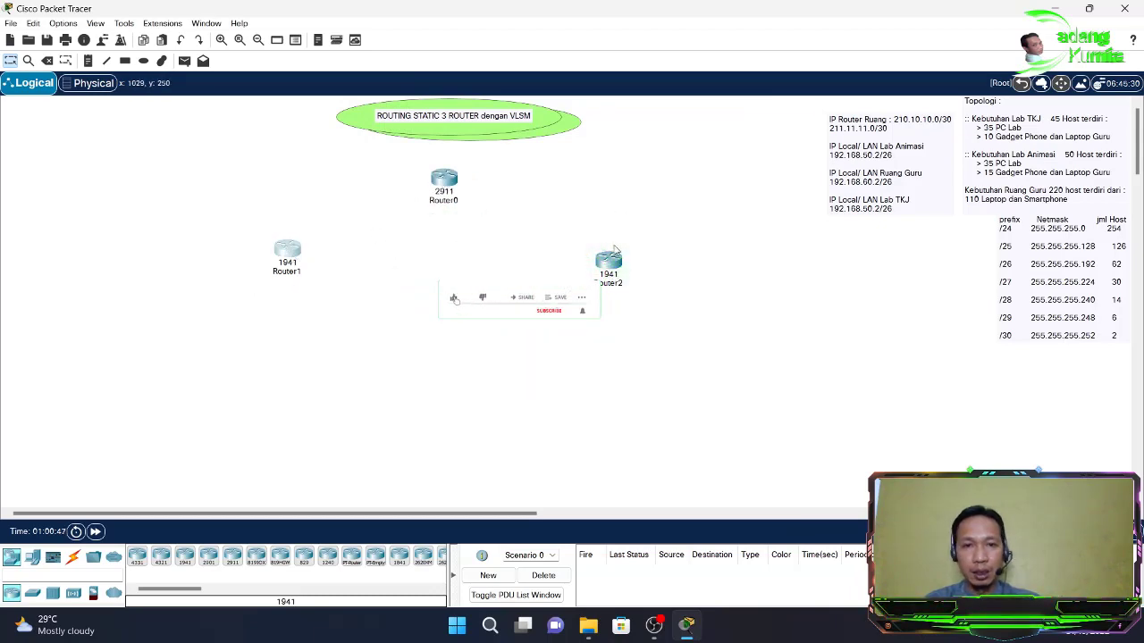
pyautogui.moveTo(615, 252); pyautogui.dragTo(579, 228)
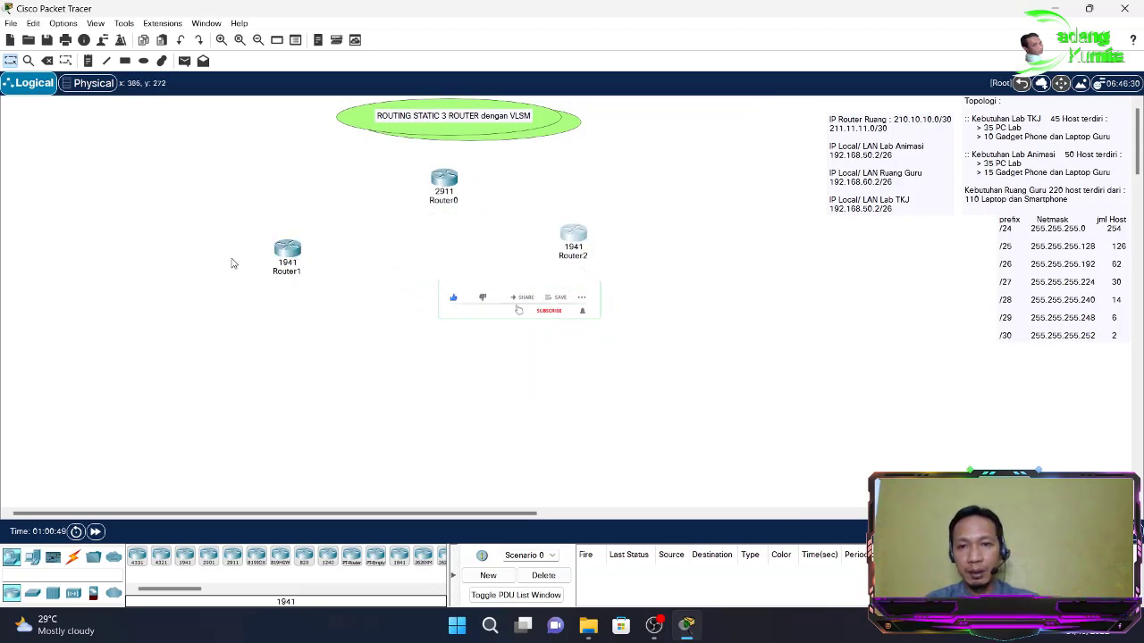
pyautogui.moveTo(280, 257); pyautogui.dragTo(282, 239)
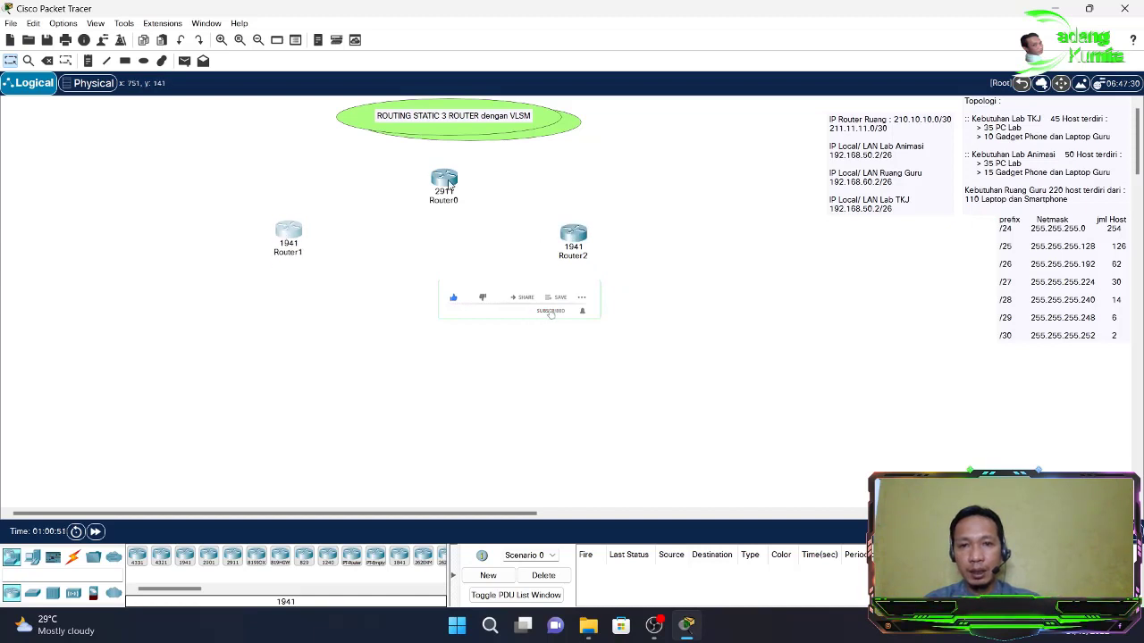
pyautogui.moveTo(449, 184); pyautogui.dragTo(443, 177)
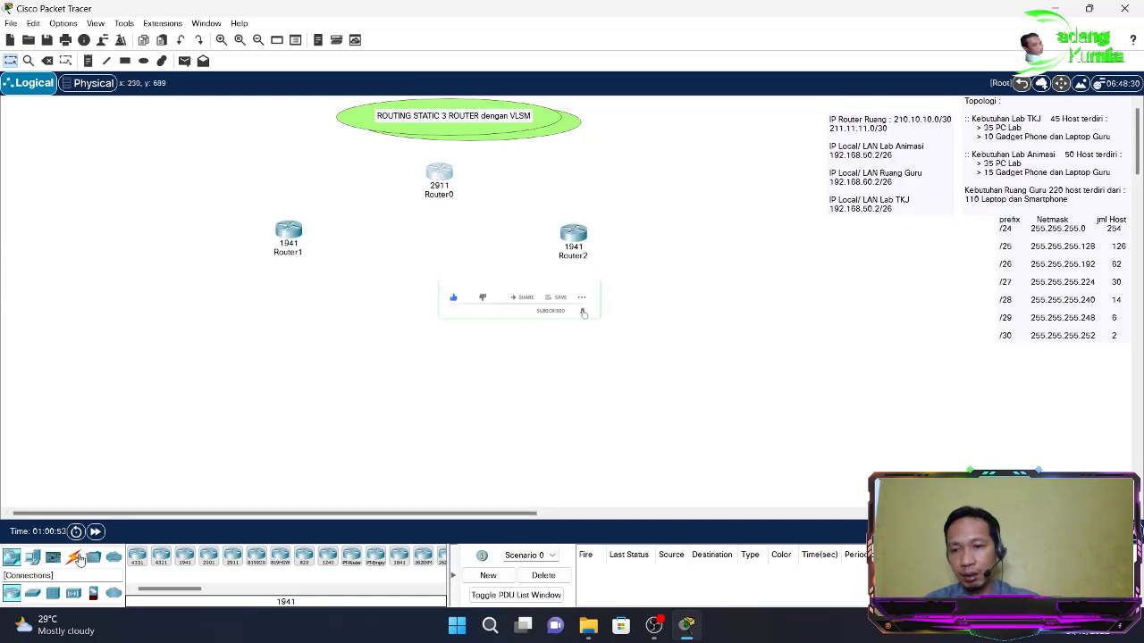
# Connect Router0 GigabitEthernet0/0 to Router1 GigabitEthernet0/0 with a copper cross-over cable.
pyautogui.click(77, 556)
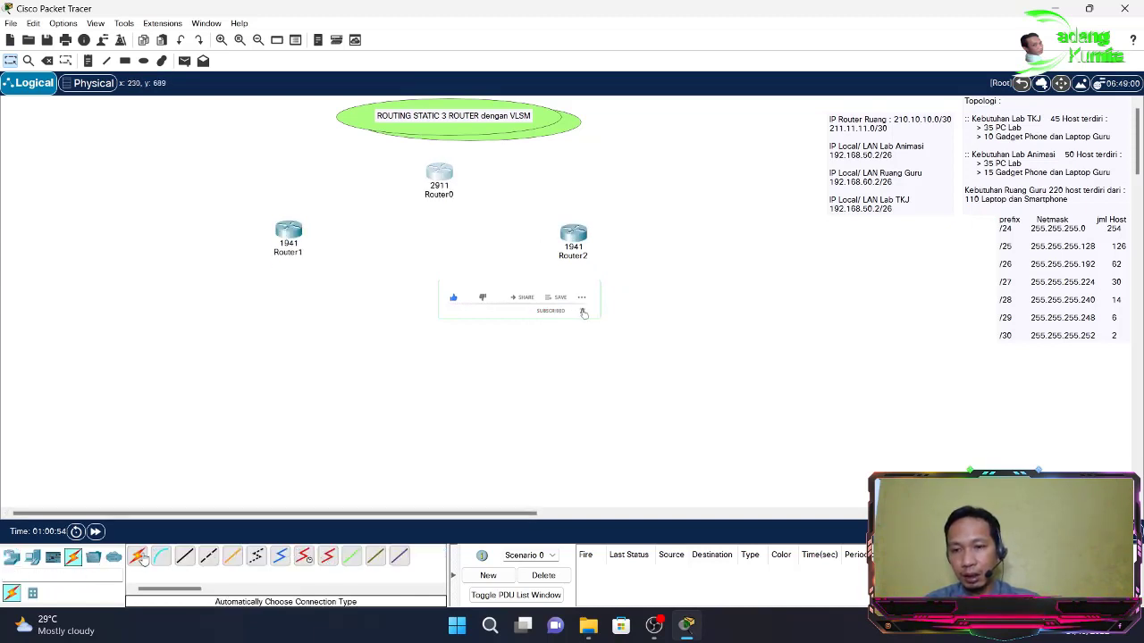
pyautogui.click(209, 561)
pyautogui.click(445, 179)
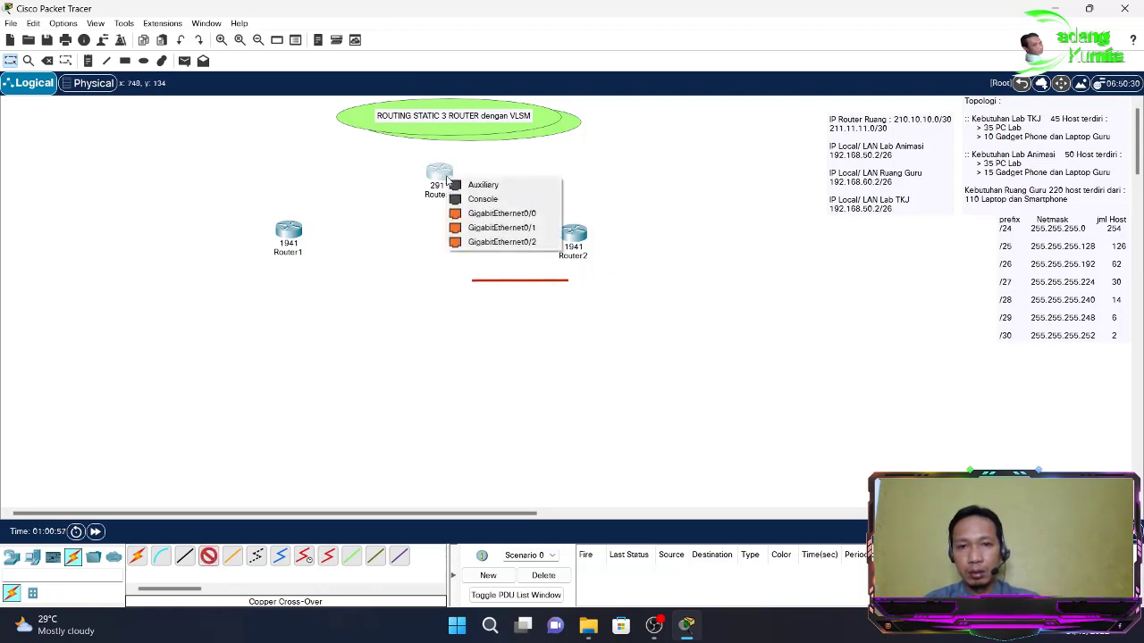
pyautogui.click(459, 215)
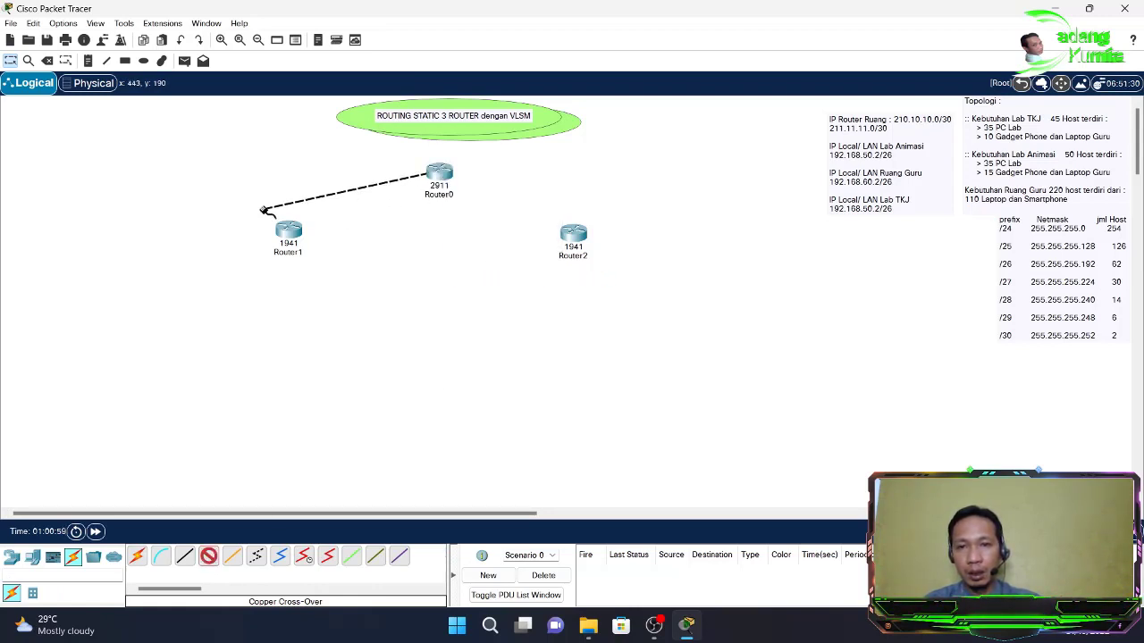
pyautogui.click(293, 233)
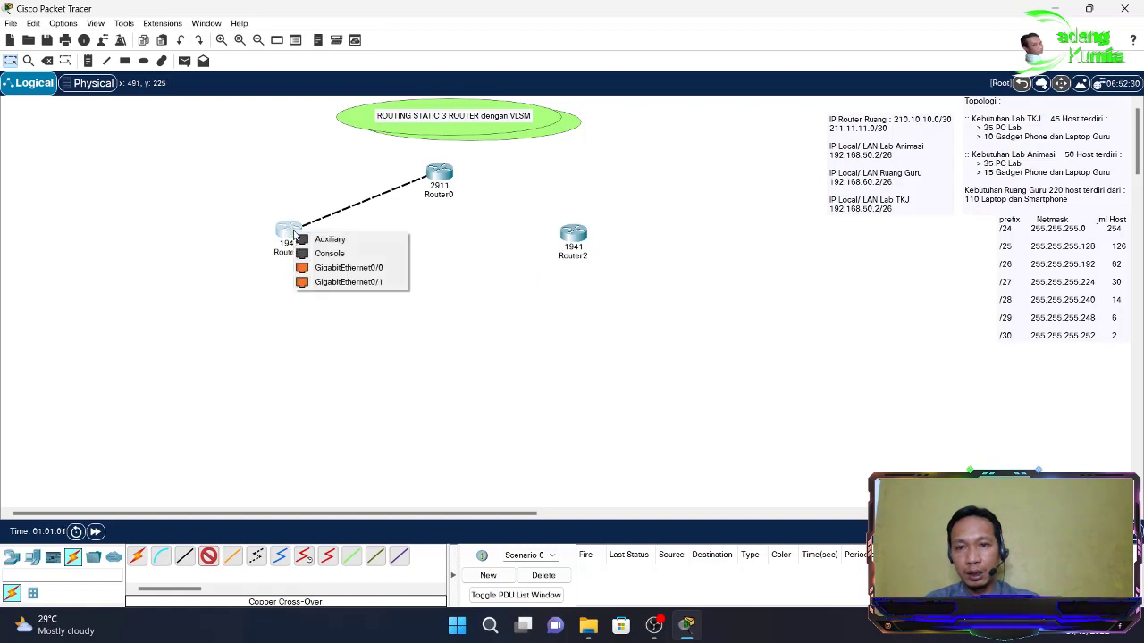
pyautogui.click(327, 270)
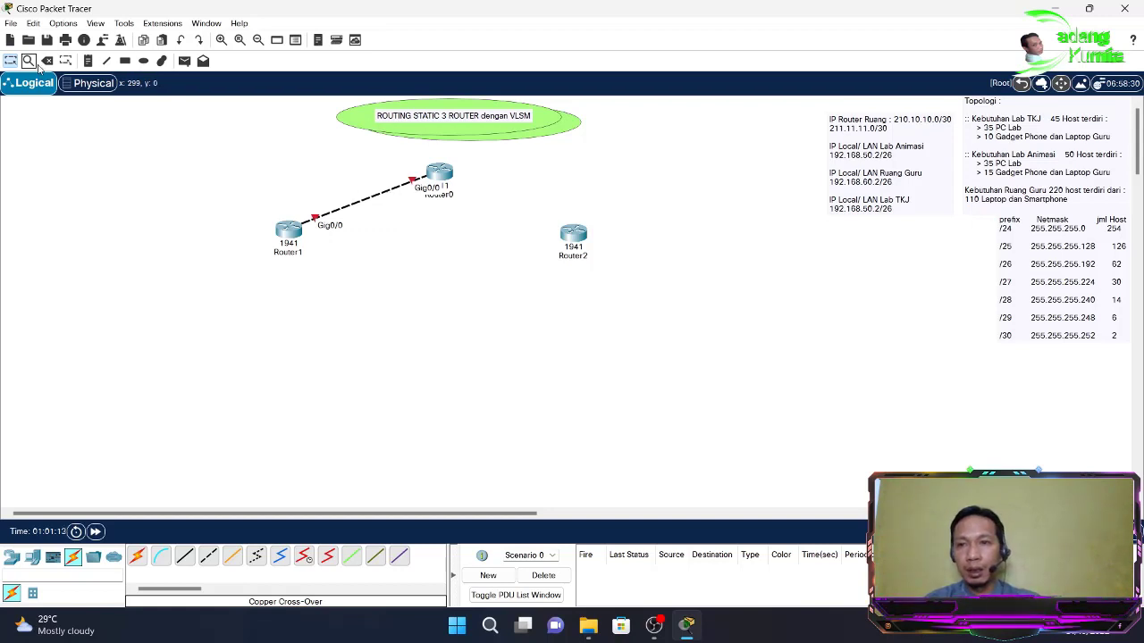
# Add the note "210.10.10.1/30 -->252" beside Router0's end of the link to Router1.
pyautogui.click(89, 60)
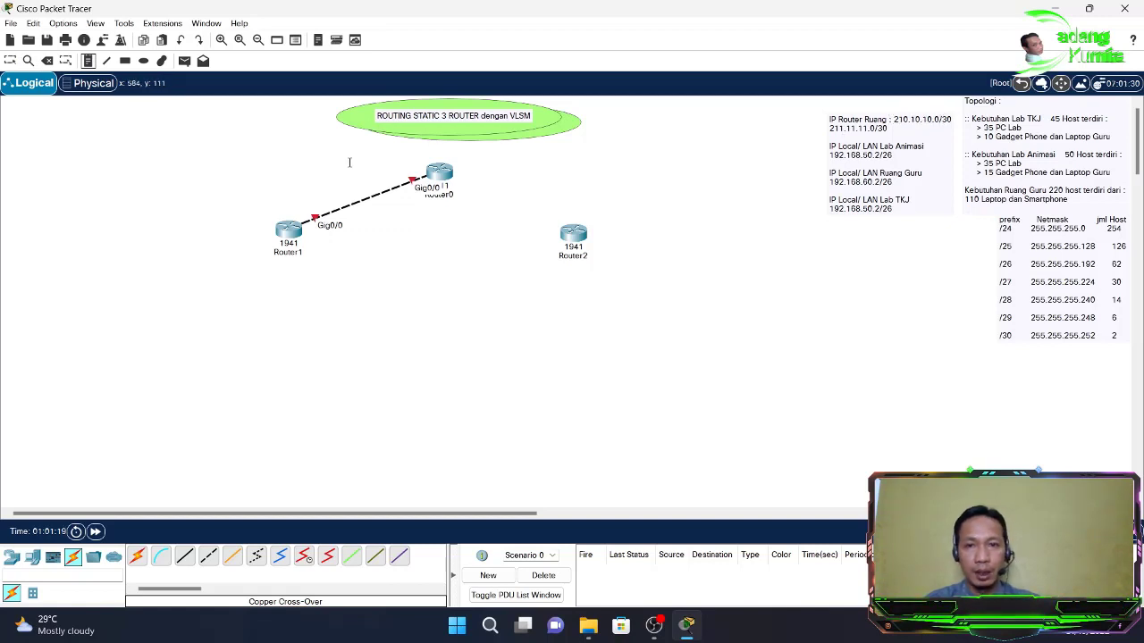
pyautogui.click(319, 171)
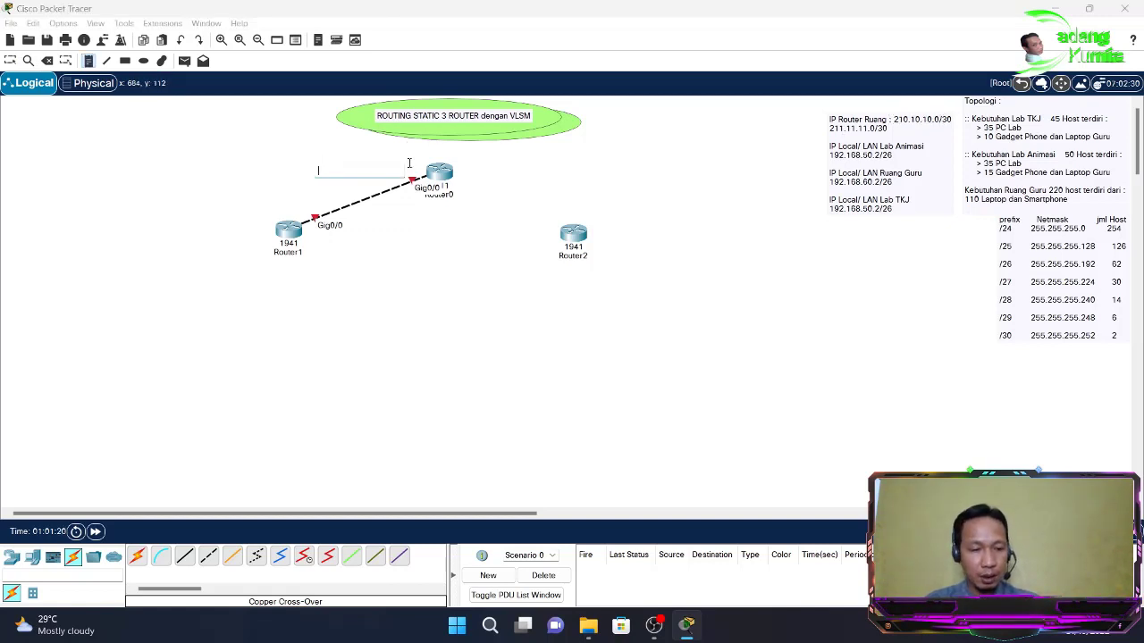
pyautogui.write('210.10.10.1/30')
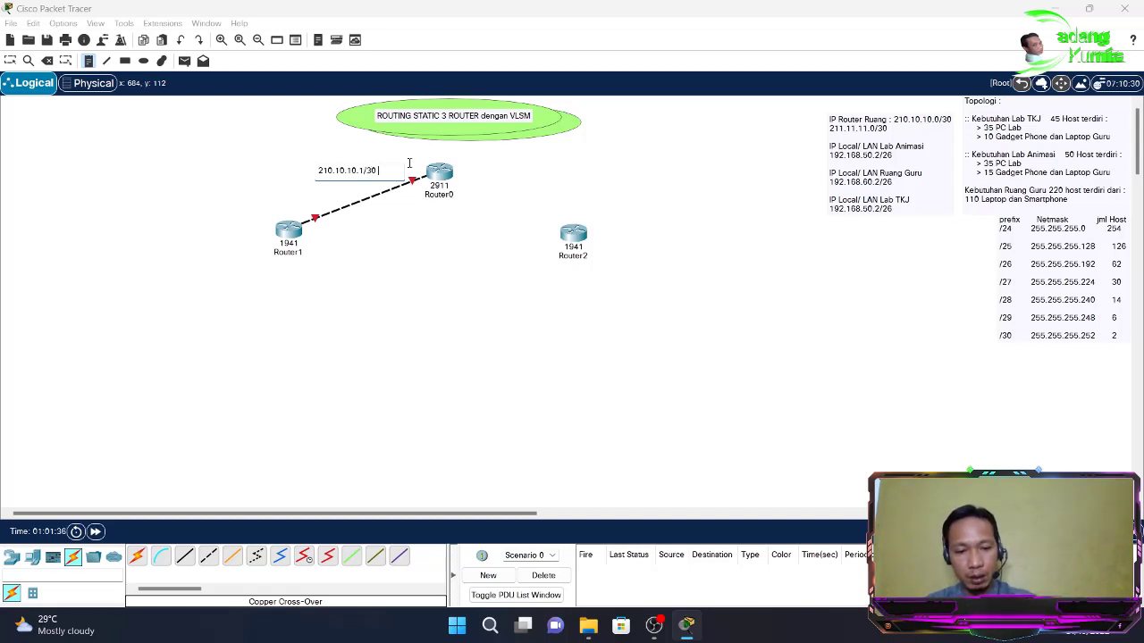
pyautogui.write('-->')
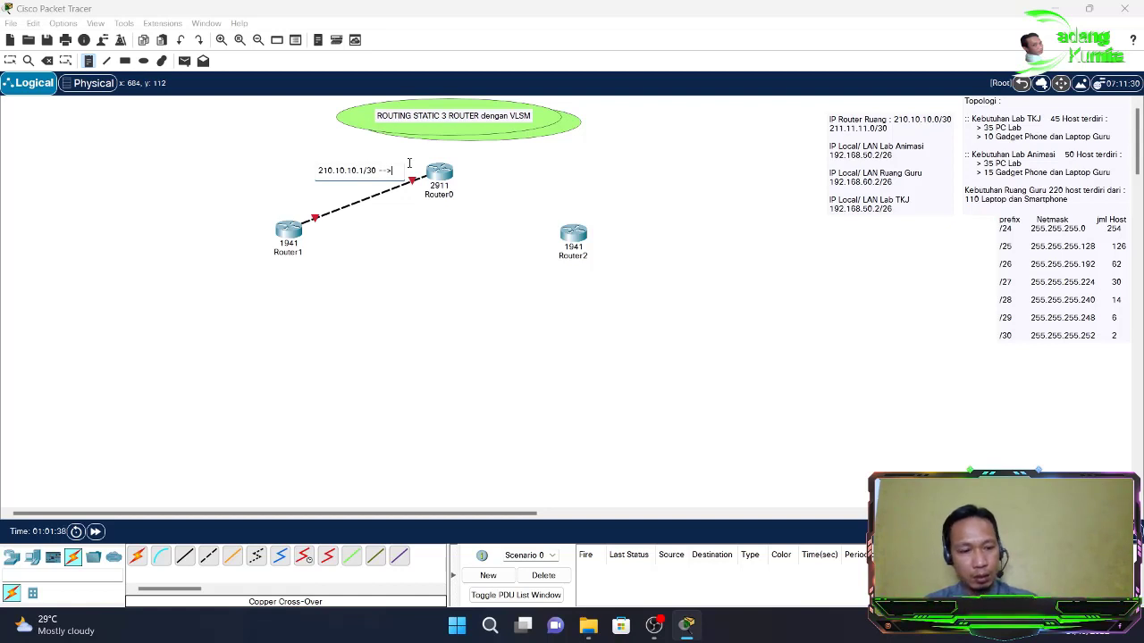
pyautogui.write('25')
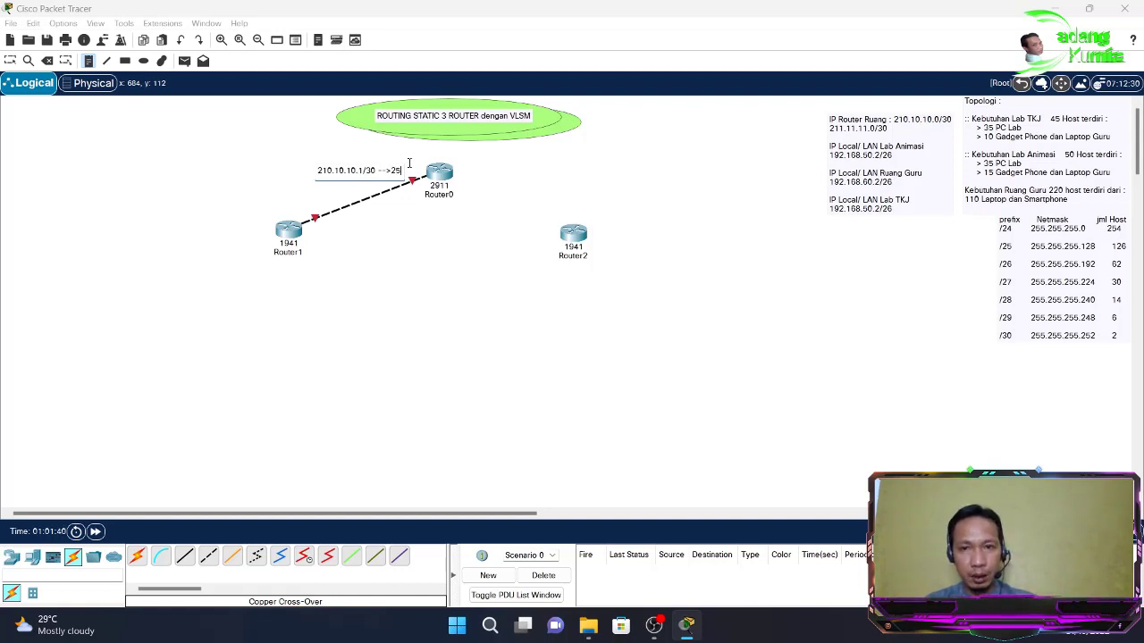
pyautogui.write('2')
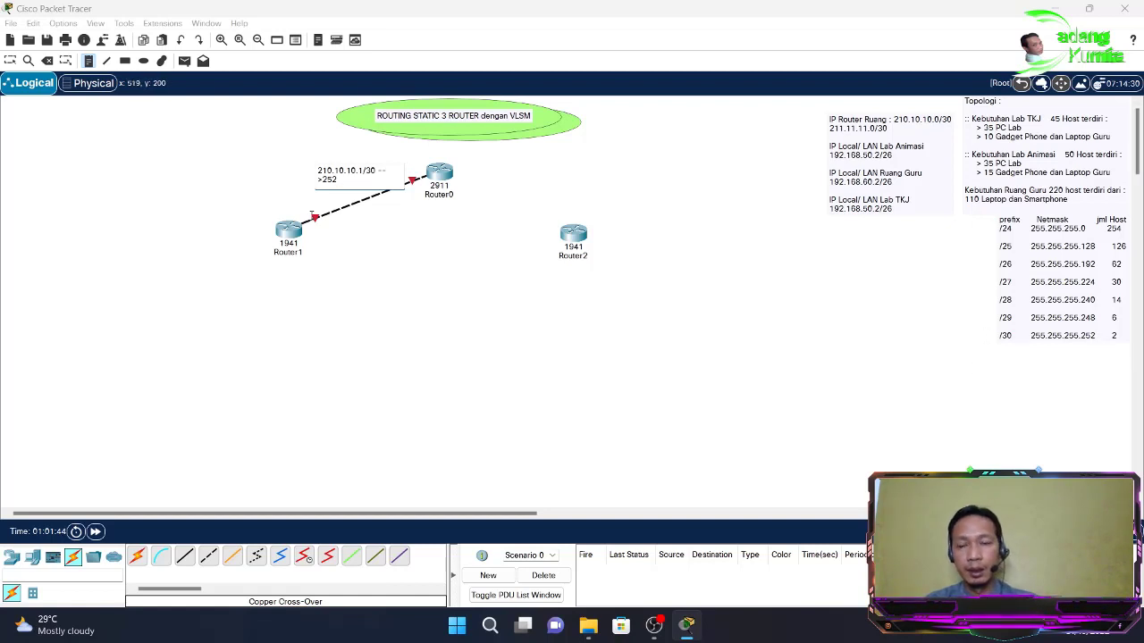
# Add the note "210.10.10.2/30 -->252" just above Router1 and leave the note tool.
pyautogui.click(261, 207)
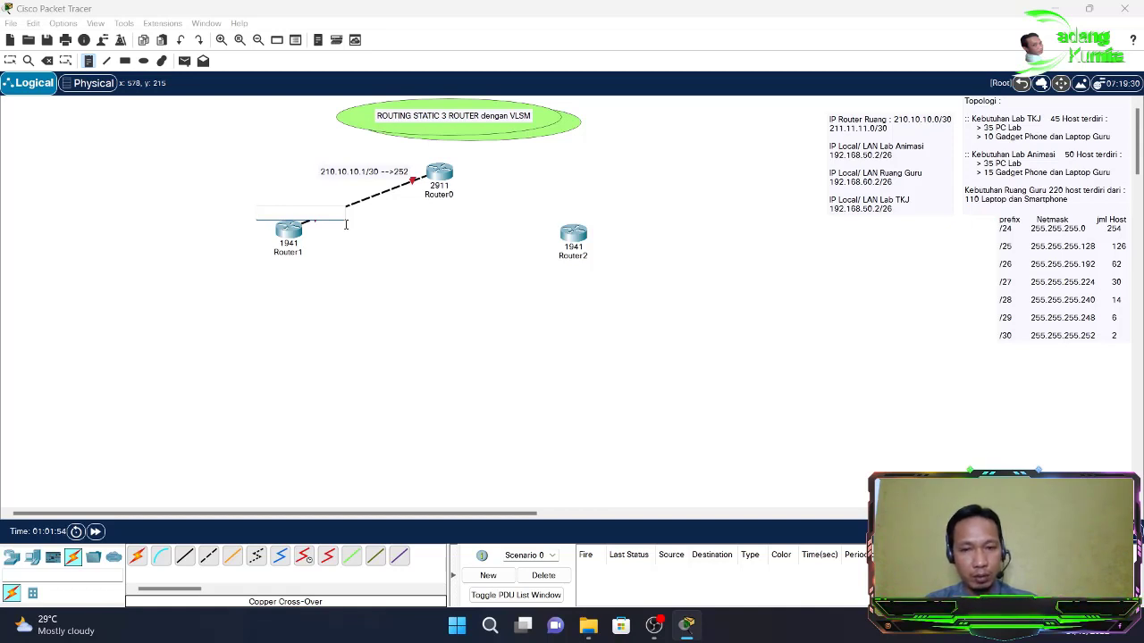
pyautogui.write('210.10')
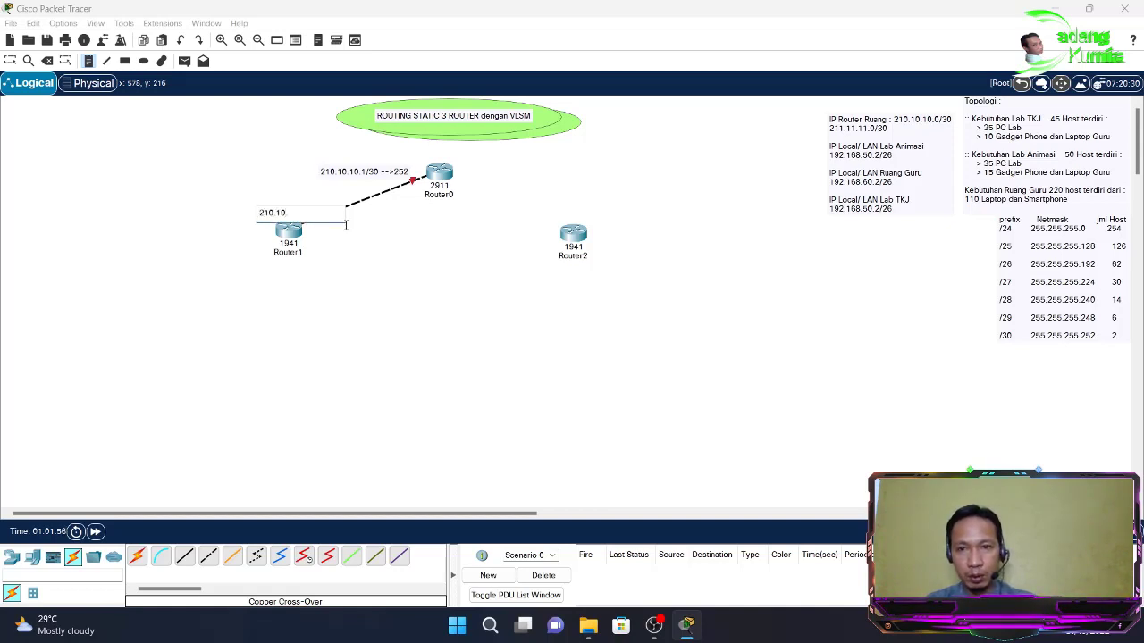
pyautogui.write('.10.2')
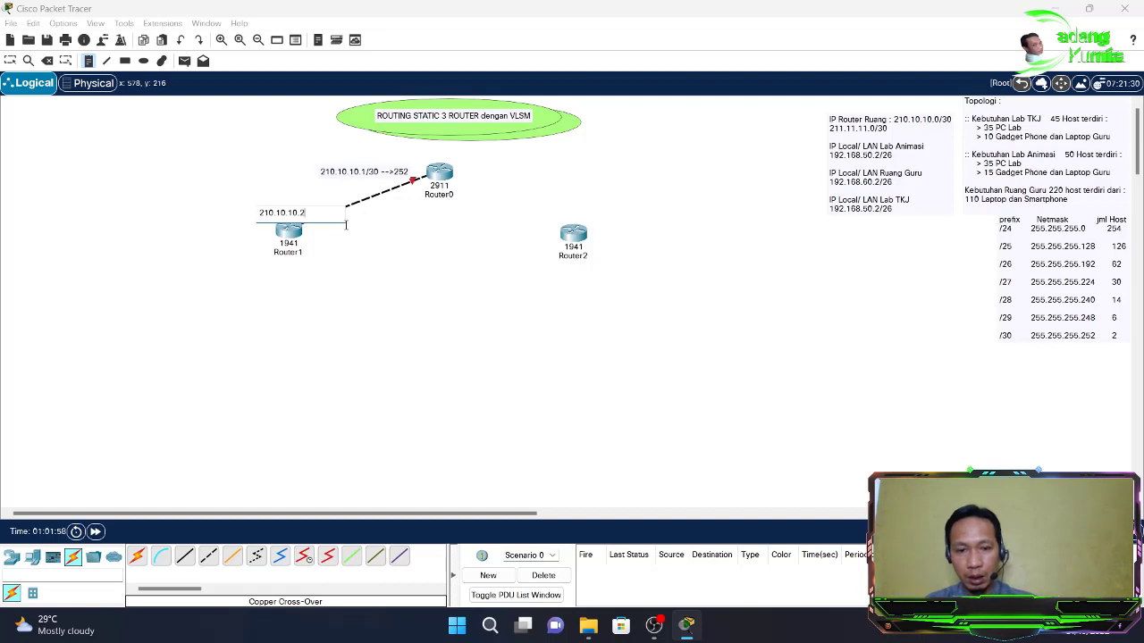
pyautogui.write('/30')
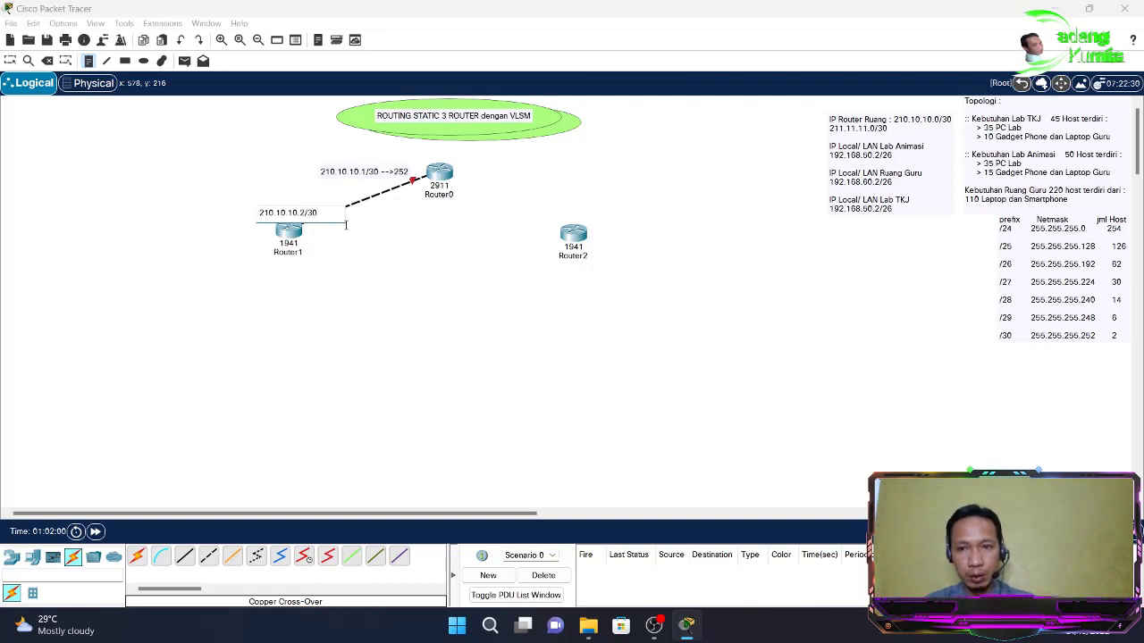
pyautogui.write(' --')
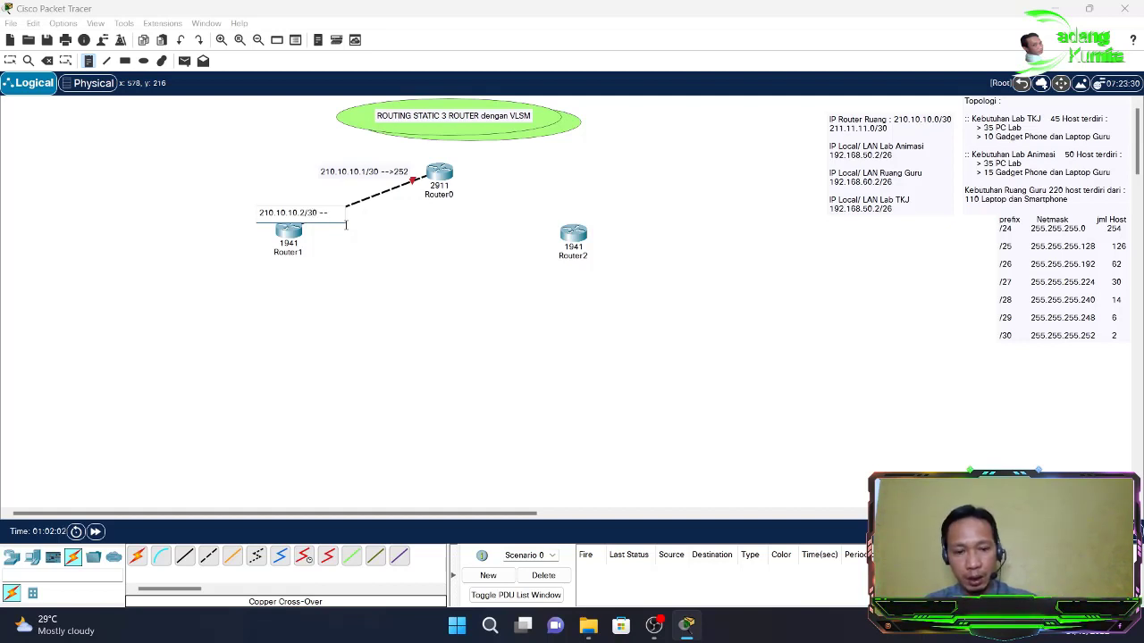
pyautogui.write('>252')
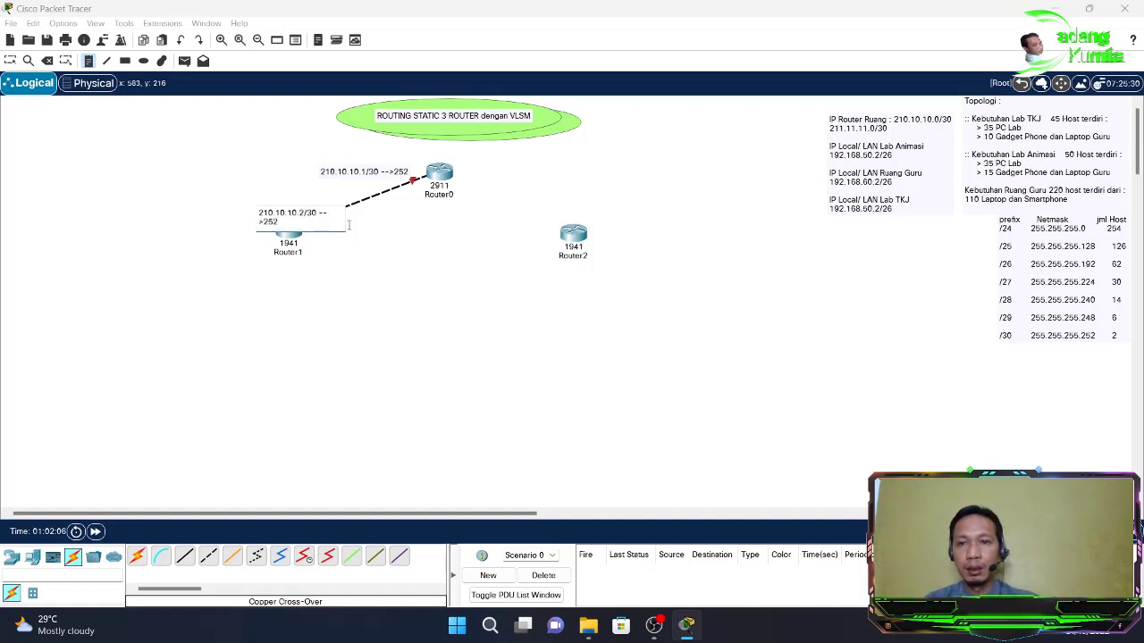
pyautogui.click(265, 278)
pyautogui.press('Escape')
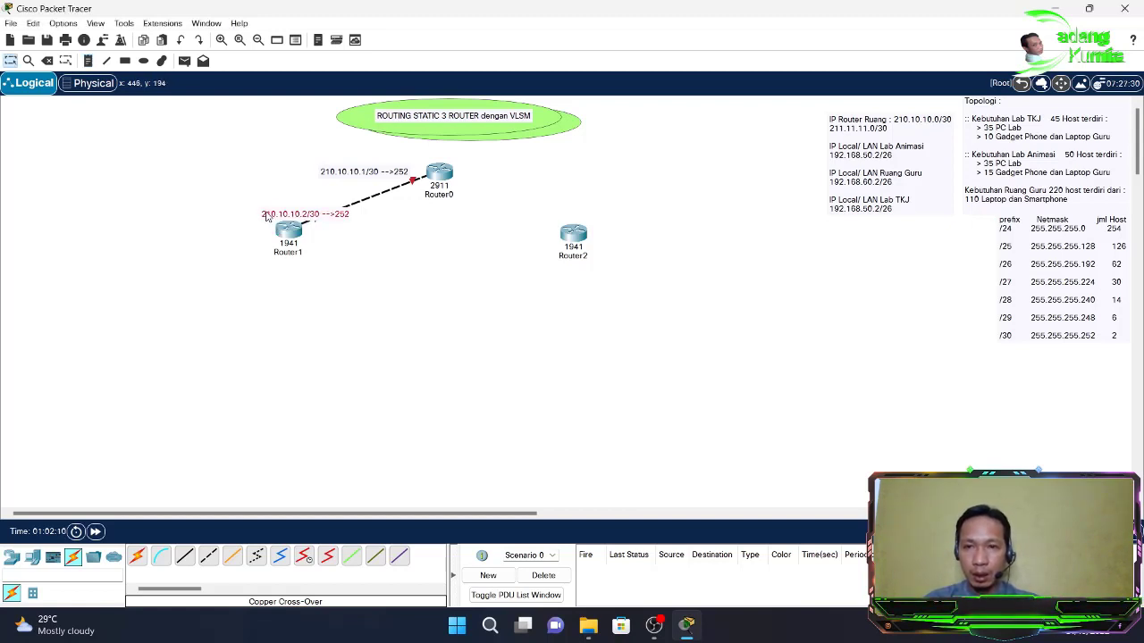